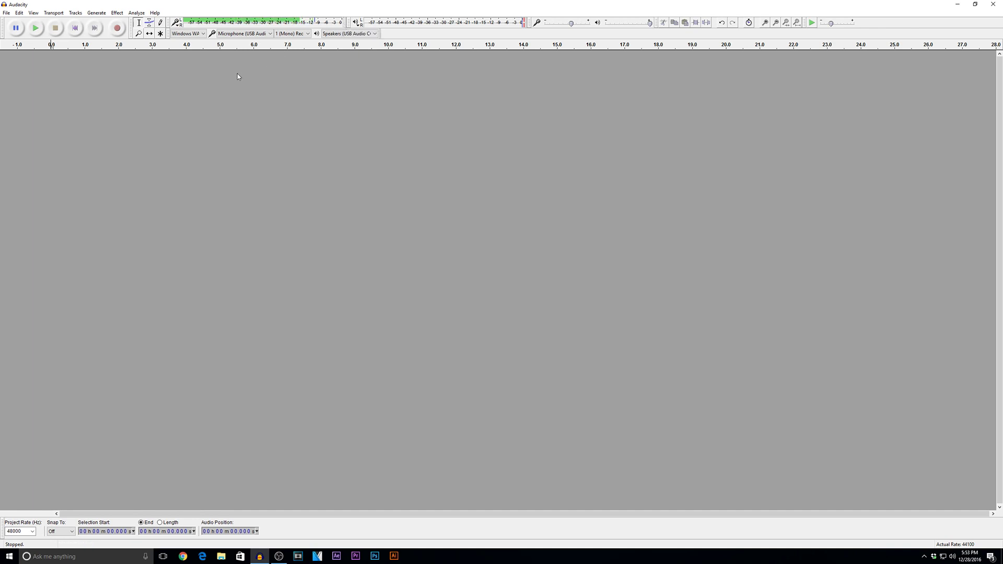
# - Record about 22 seconds of mono speech with claps, shown as a tall Waveform (dB) track
pyautogui.click(119, 31)
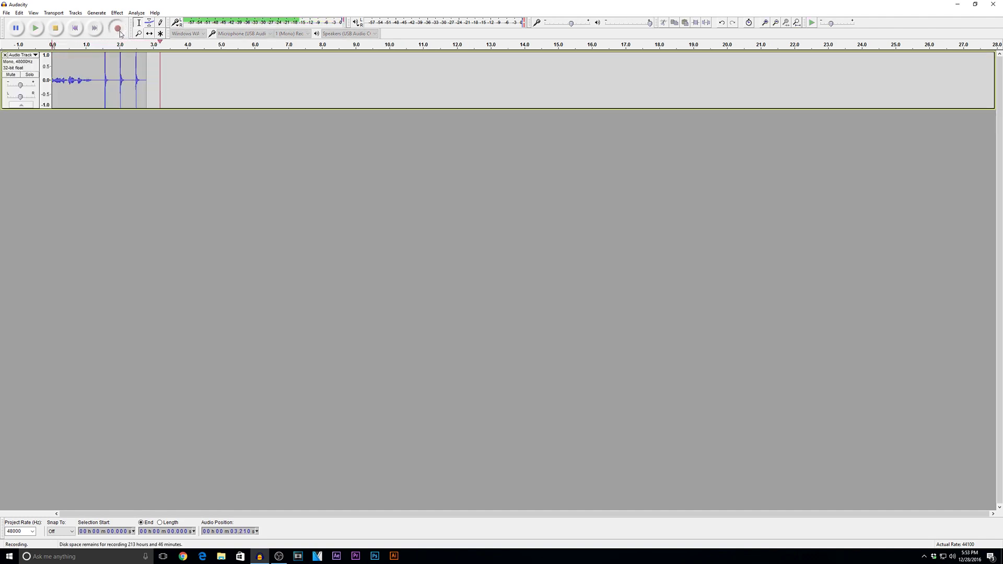
pyautogui.click(35, 103)
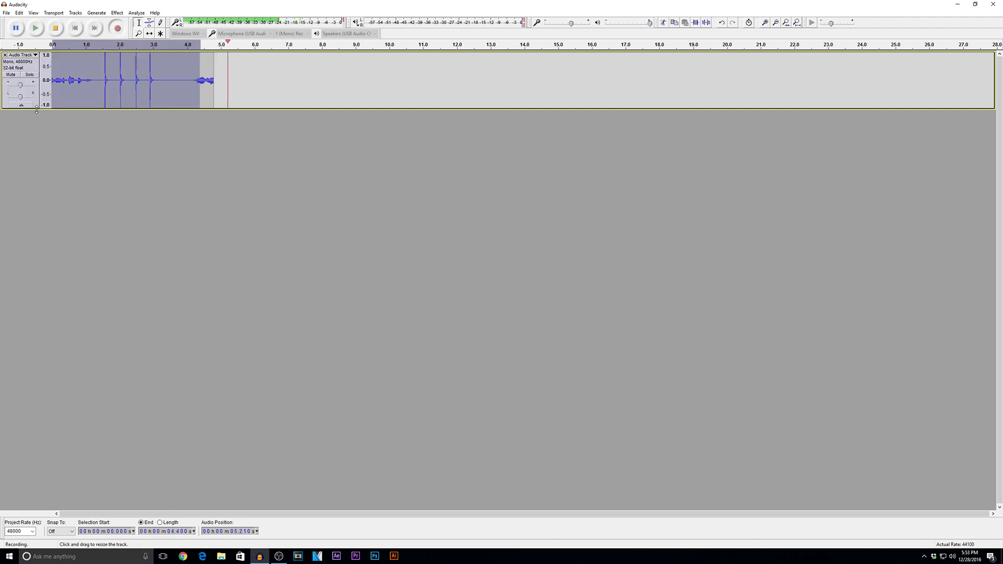
pyautogui.moveTo(37, 110); pyautogui.dragTo(1, 493)
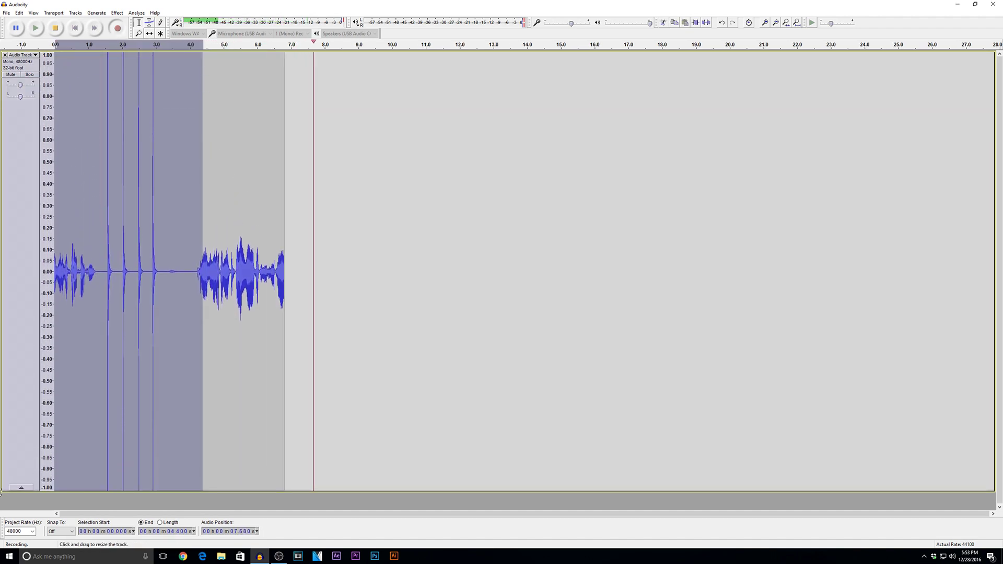
pyautogui.click(25, 55)
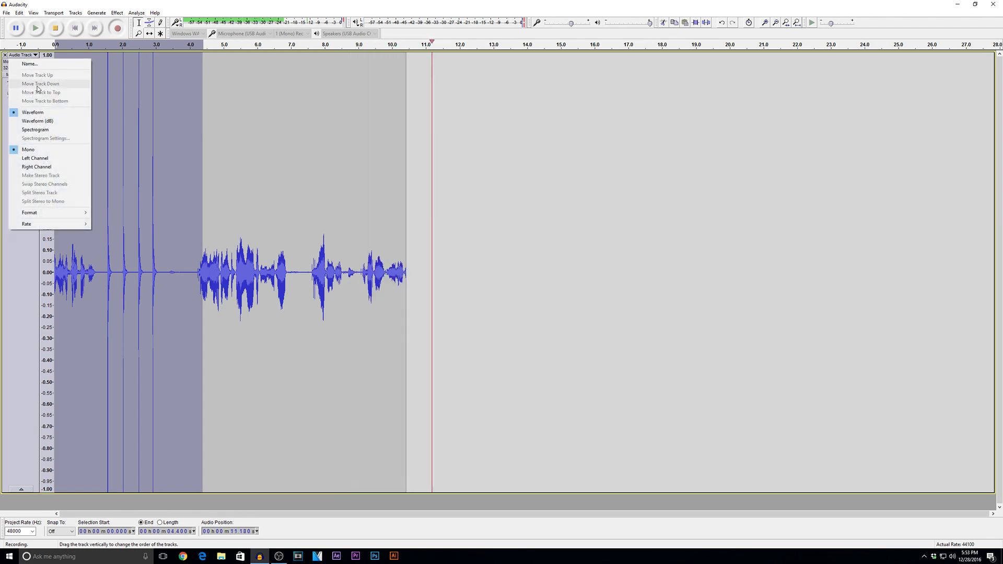
pyautogui.click(36, 121)
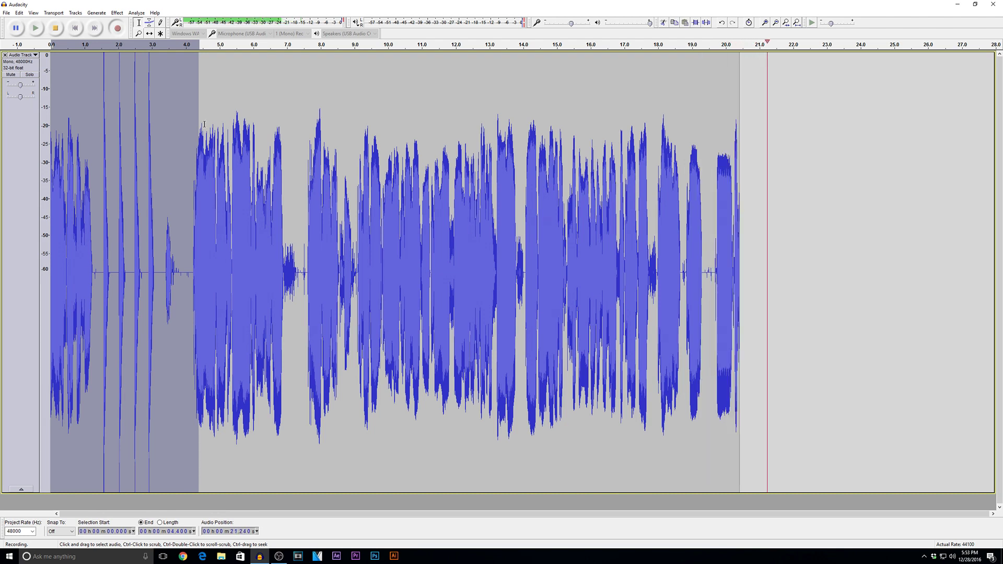
pyautogui.press('space')
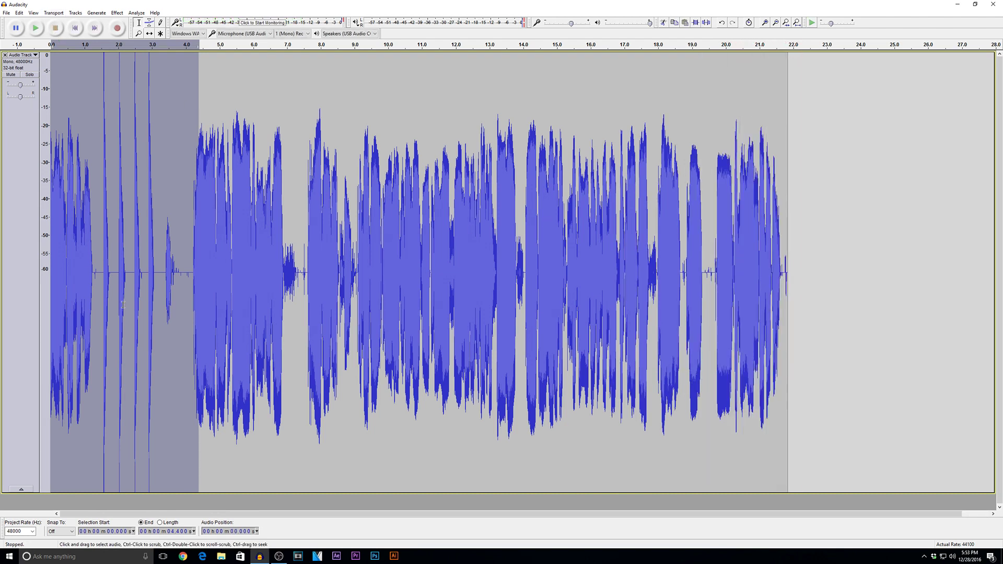
pyautogui.click(39, 33)
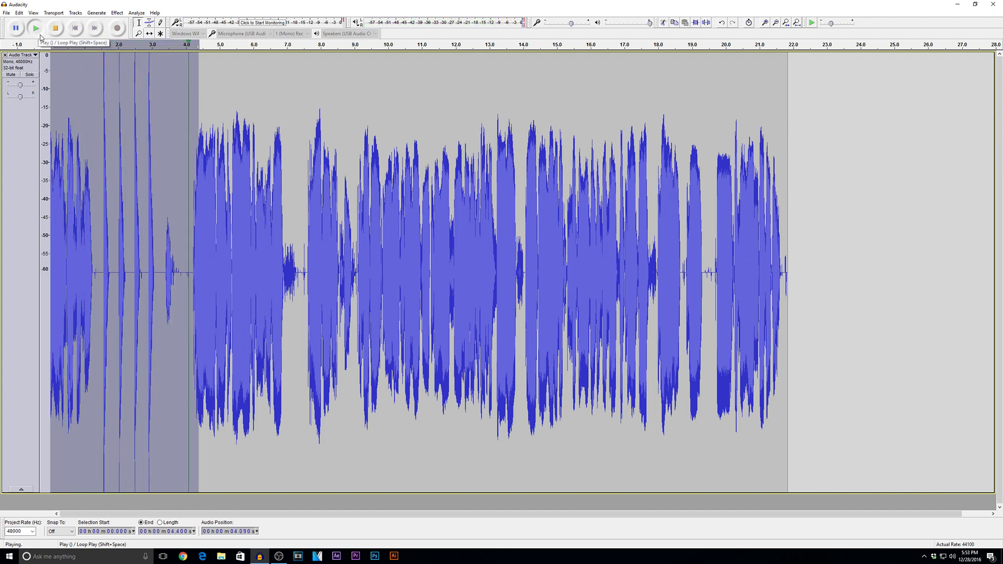
pyautogui.click(183, 105)
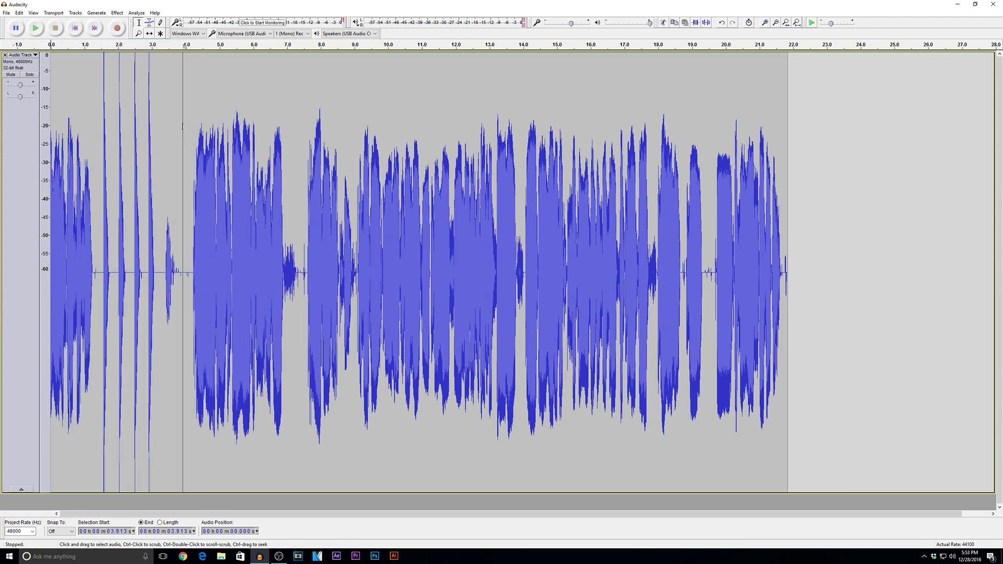
pyautogui.click(75, 27)
pyautogui.press('space')
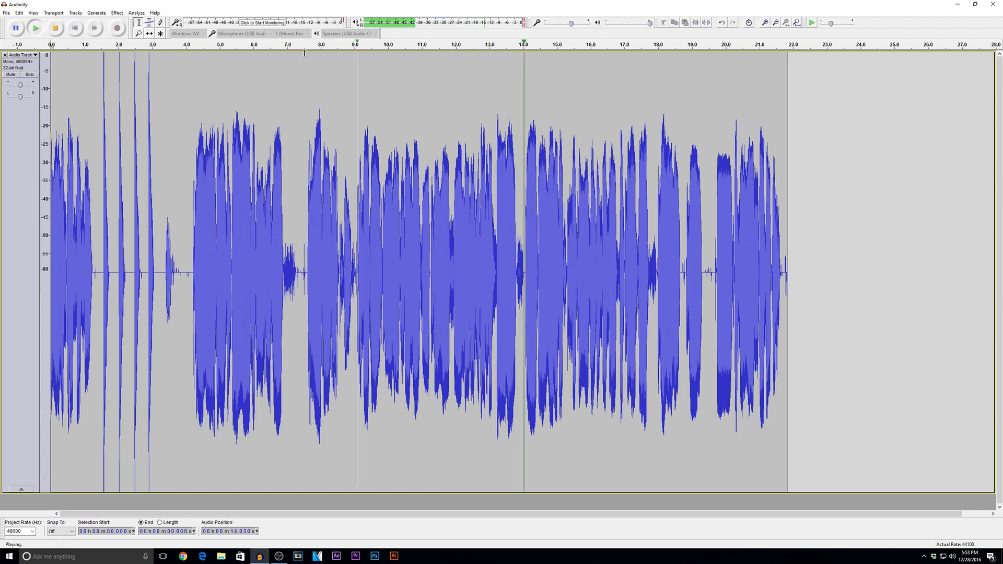
pyautogui.click(56, 31)
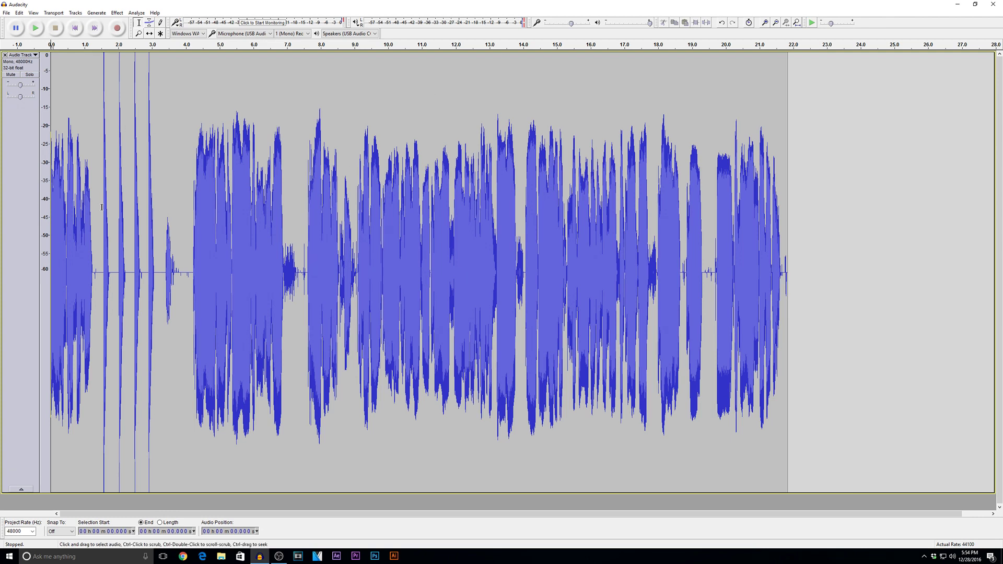
pyautogui.moveTo(103, 209); pyautogui.dragTo(157, 232)
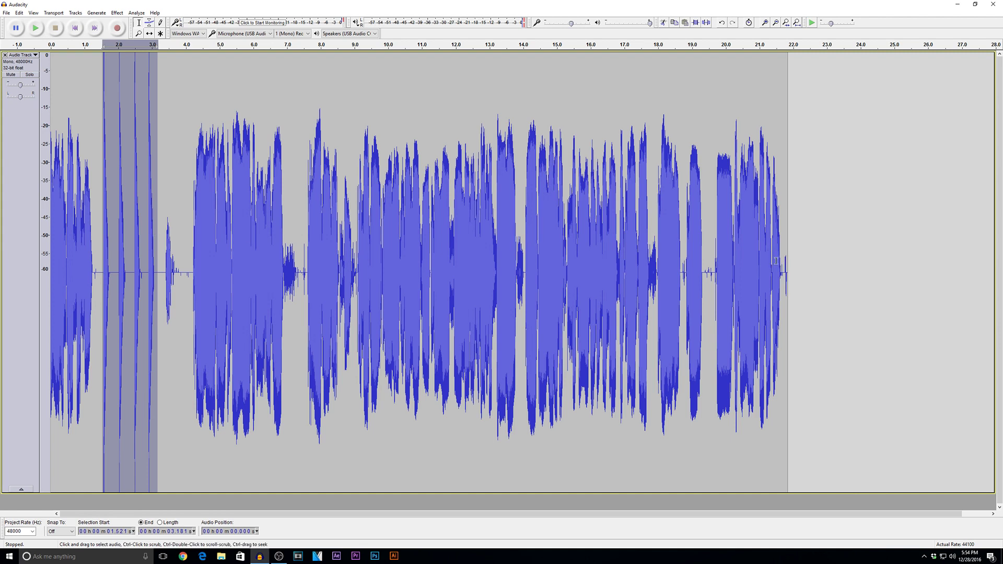
# - Normalize the entire recording to -6 dB, then reselect the clap section
pyautogui.moveTo(784, 260); pyautogui.dragTo(17, 296)
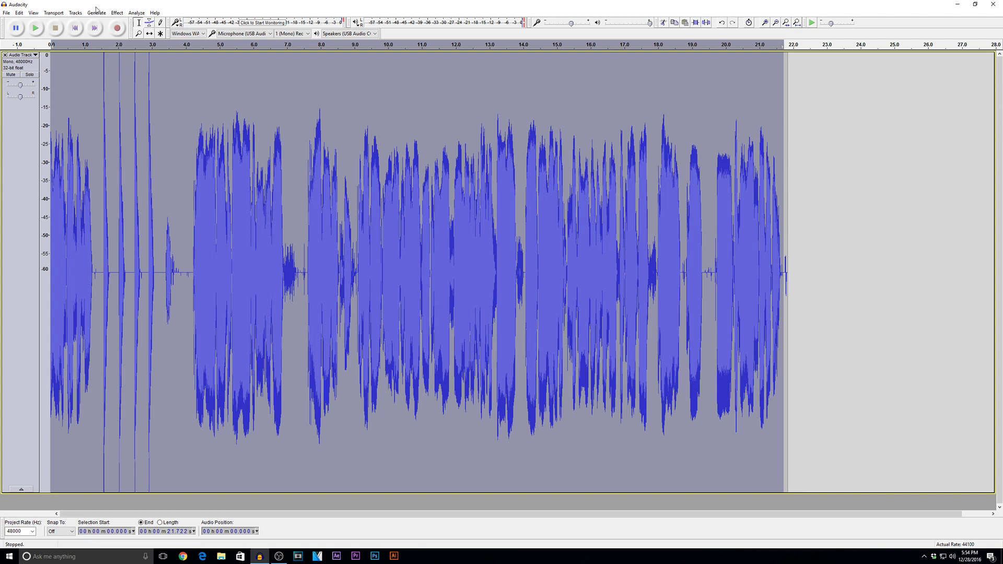
pyautogui.click(115, 13)
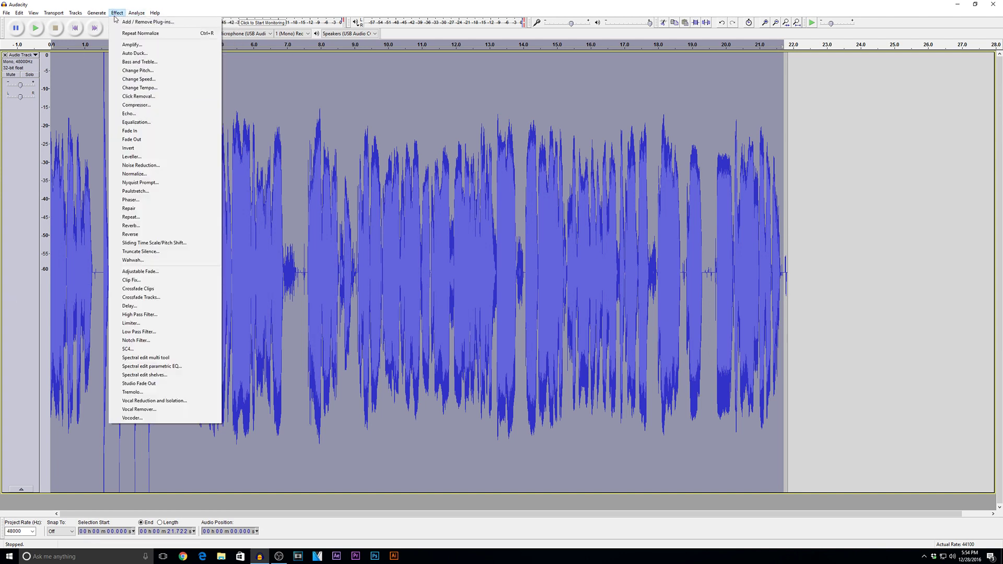
pyautogui.click(137, 174)
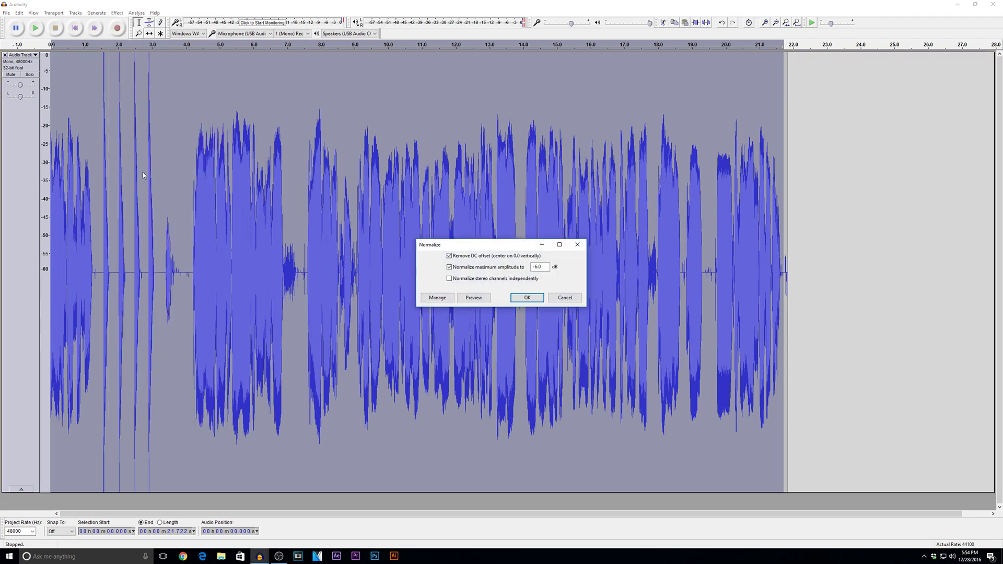
pyautogui.click(532, 299)
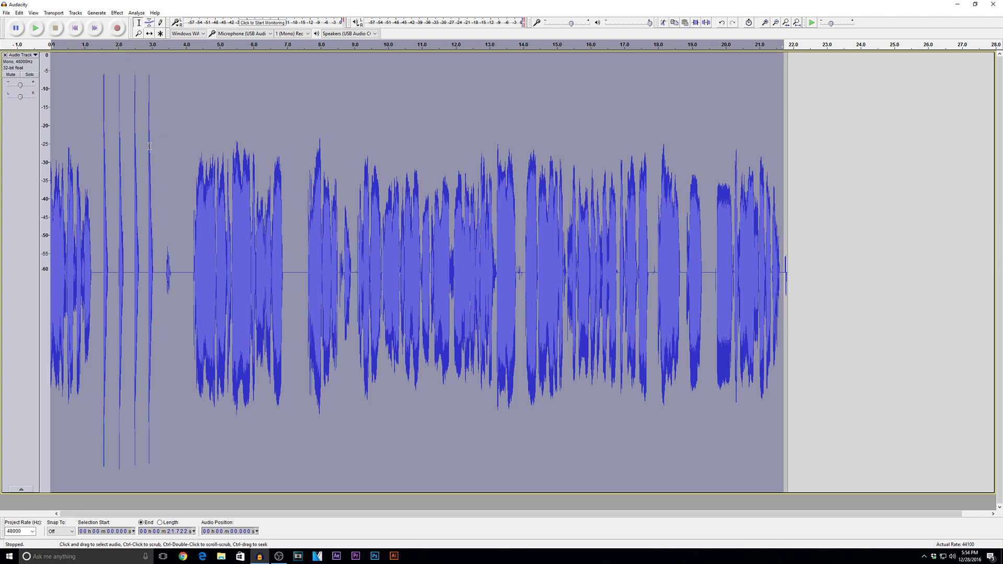
pyautogui.moveTo(154, 181); pyautogui.dragTo(105, 186)
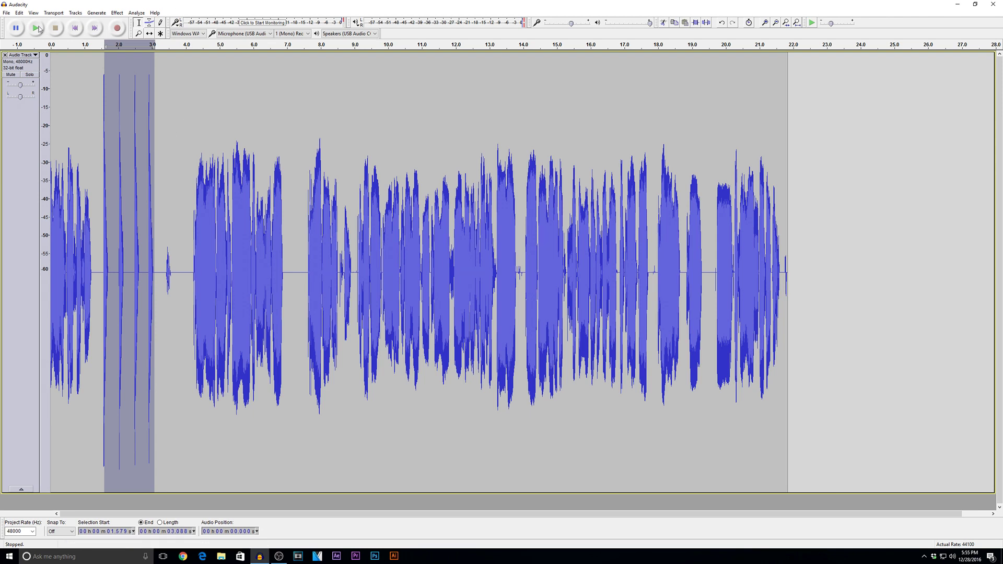
# - Undo the whole-track normalize and normalize the speech from 4 seconds onward to -6 dB
pyautogui.click(19, 13)
pyautogui.click(24, 22)
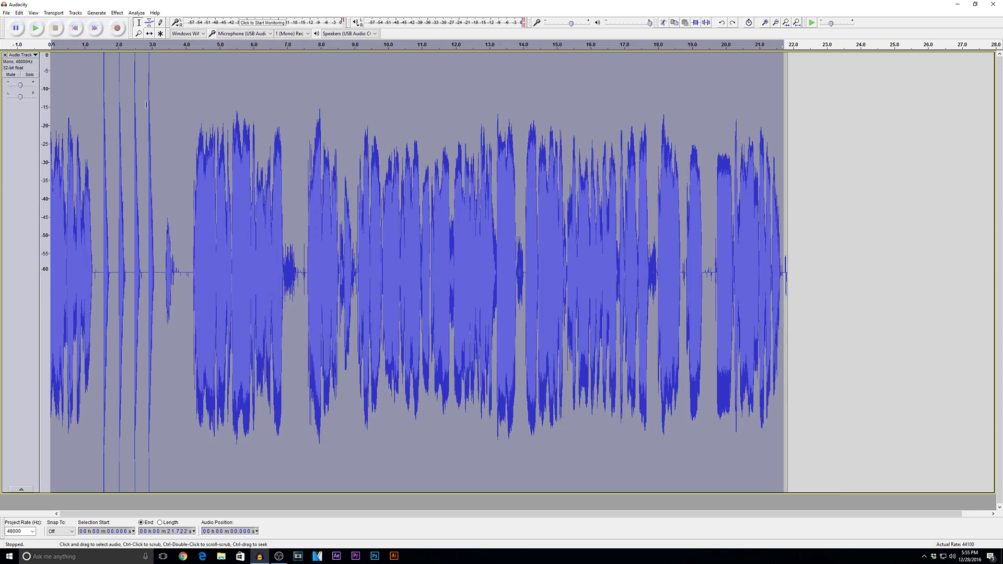
pyautogui.click(185, 245)
pyautogui.moveTo(185, 245); pyautogui.dragTo(783, 276)
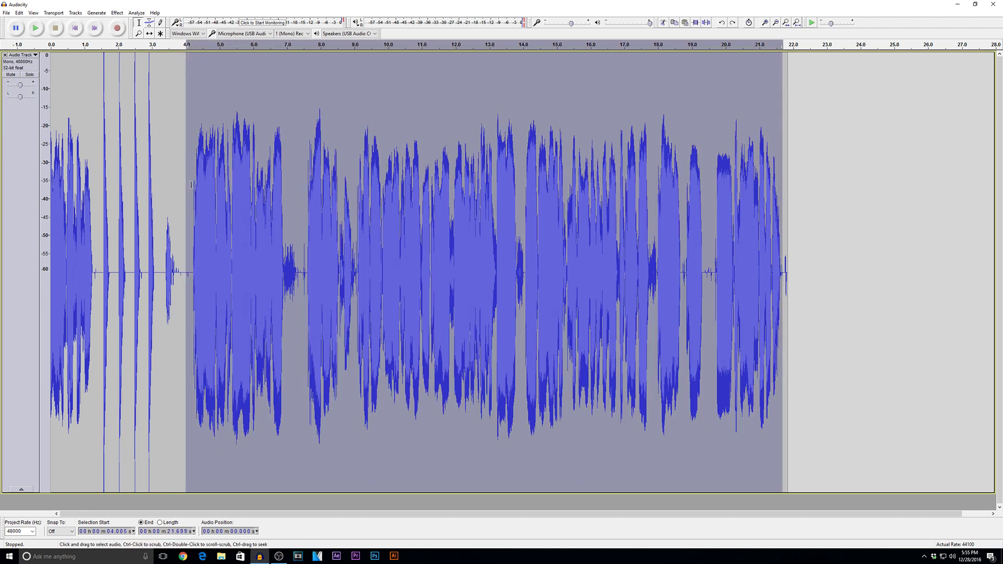
pyautogui.click(119, 13)
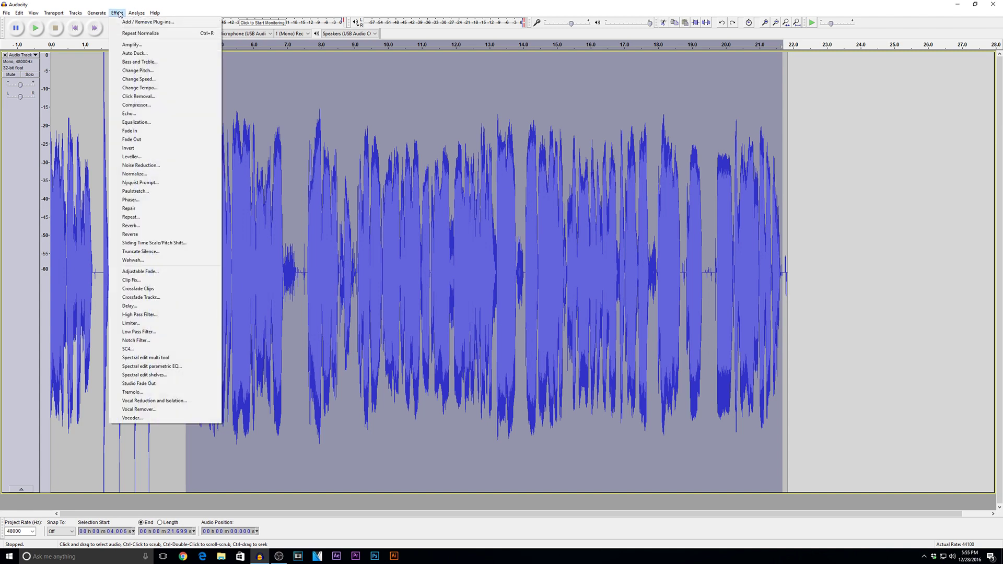
pyautogui.click(134, 174)
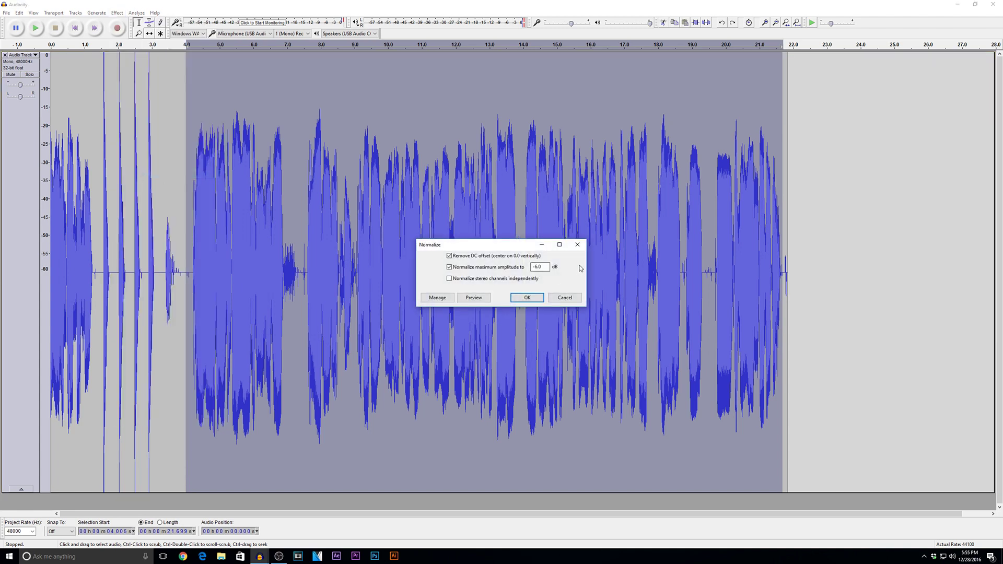
pyautogui.click(528, 297)
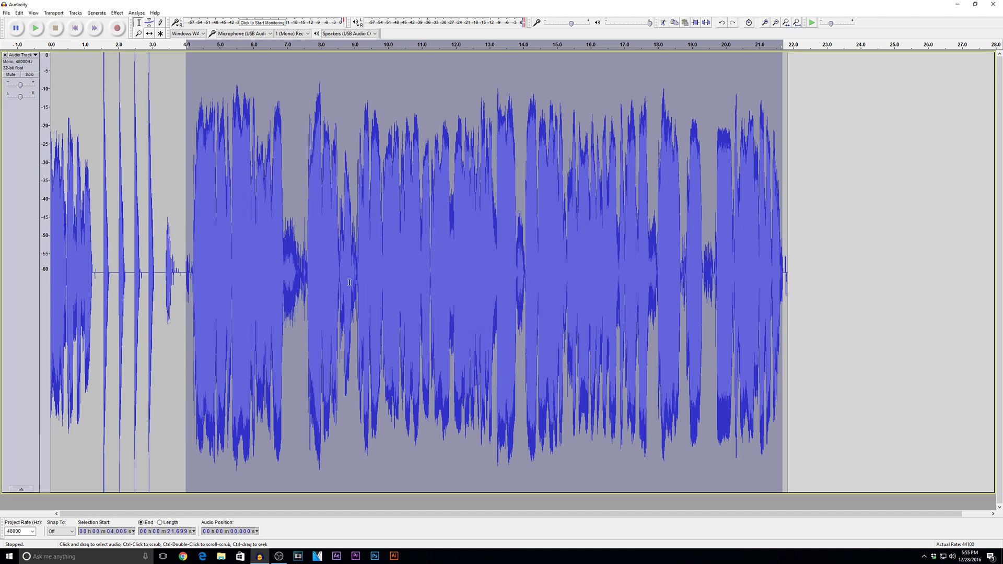
# - Normalize the opening 1.4 seconds of speech before the claps to -6 dB
pyautogui.moveTo(99, 276); pyautogui.dragTo(48, 275)
pyautogui.click(117, 12)
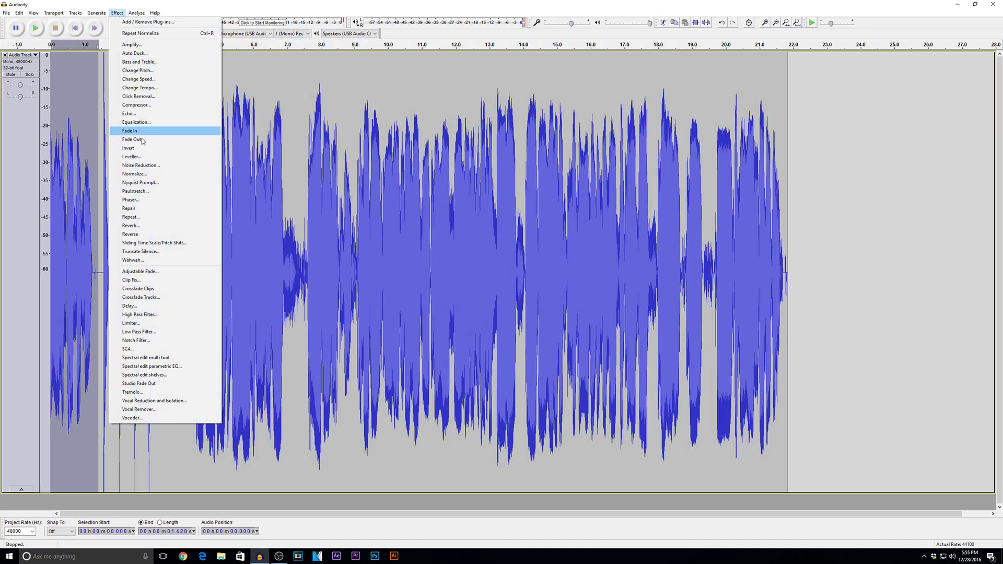
pyautogui.click(193, 174)
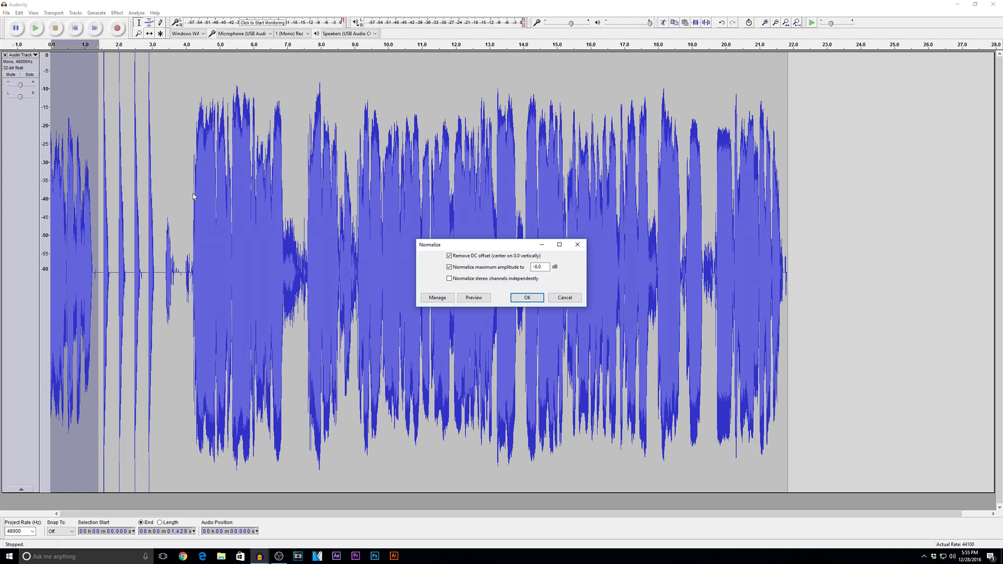
pyautogui.click(527, 297)
pyautogui.click(75, 28)
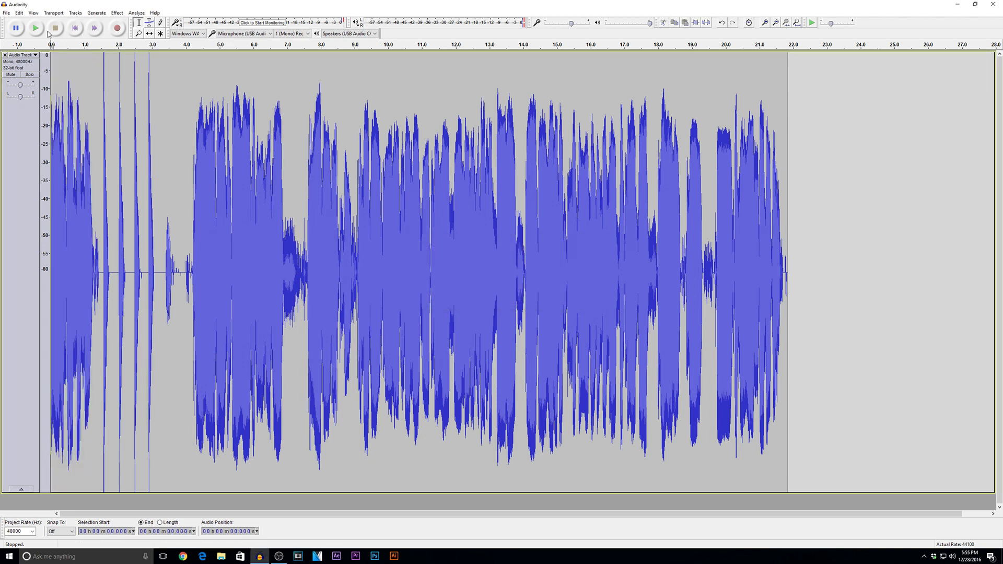
pyautogui.click(42, 30)
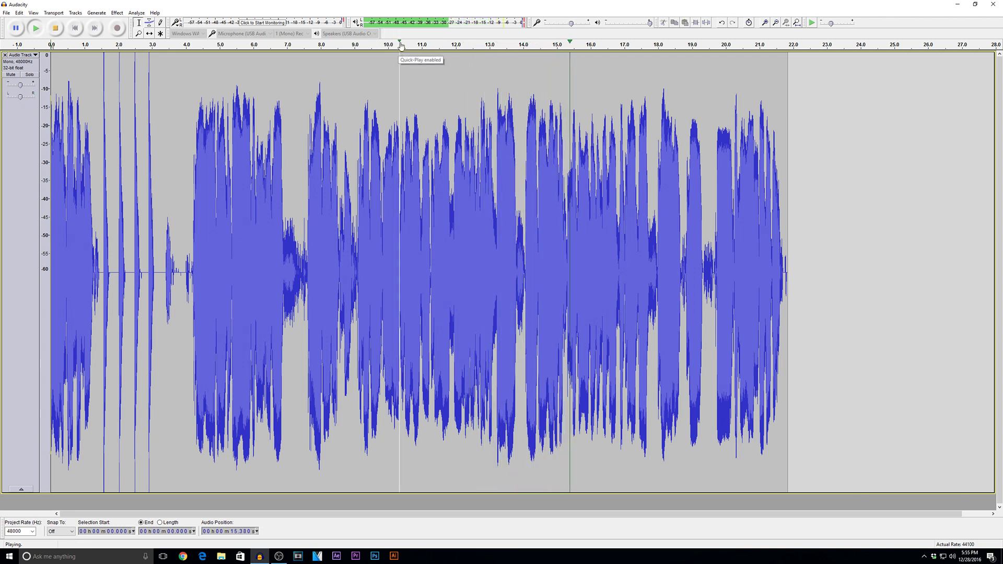
pyautogui.click(56, 28)
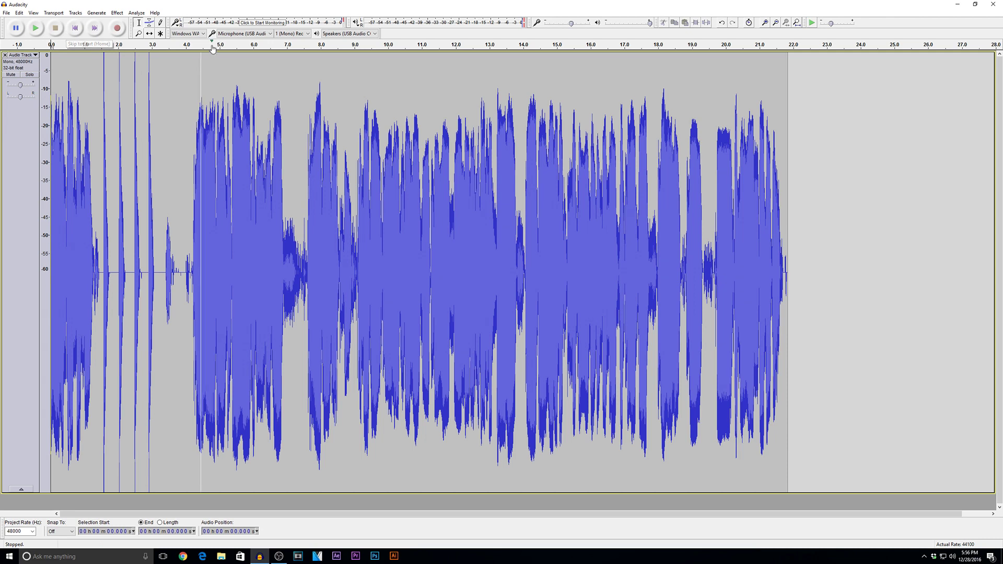
pyautogui.moveTo(105, 192); pyautogui.dragTo(156, 201)
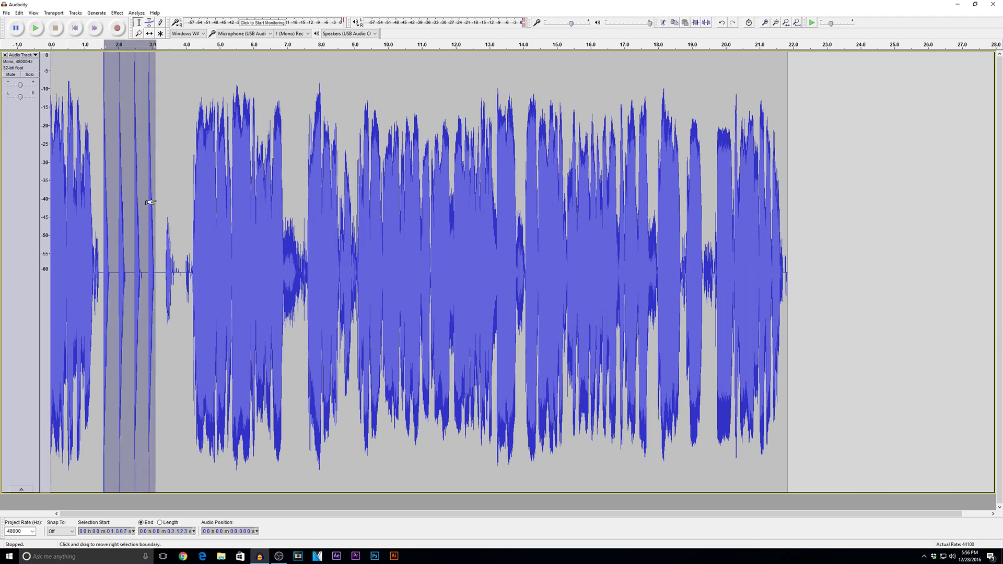